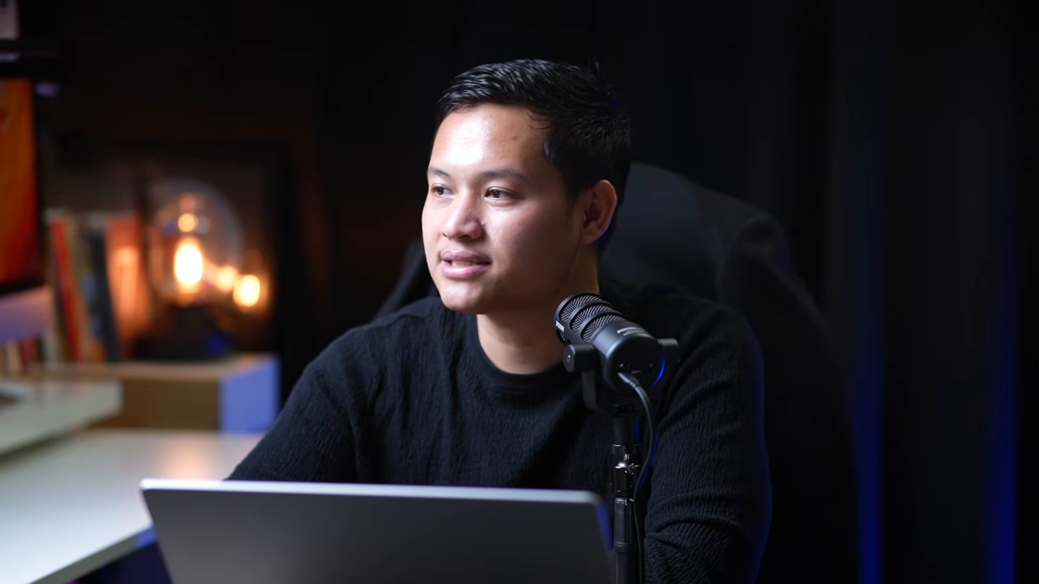
# Create a new auction campaign with the Engagement objective.
pyautogui.click(449, 249)
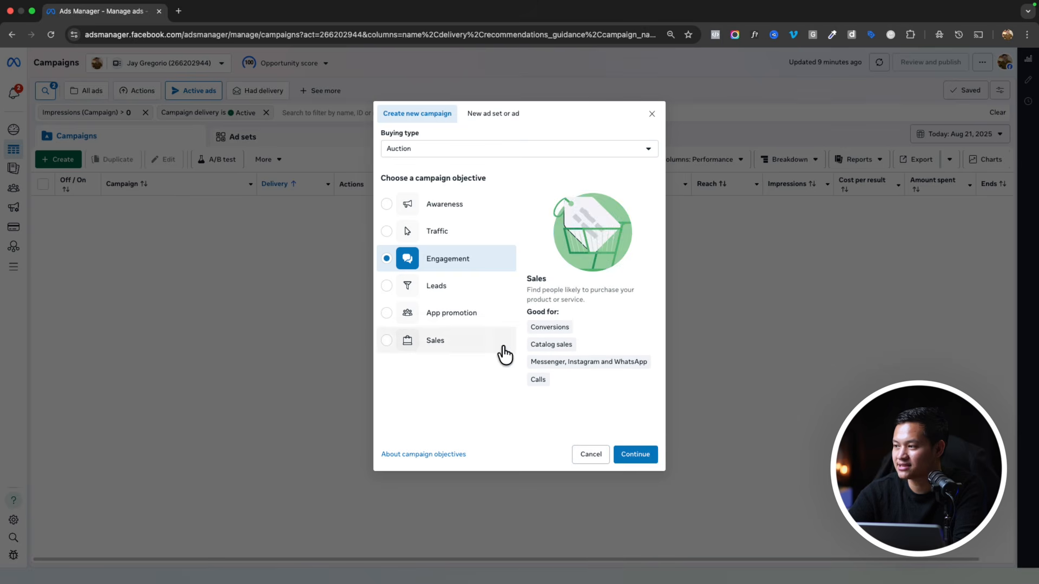
pyautogui.click(635, 453)
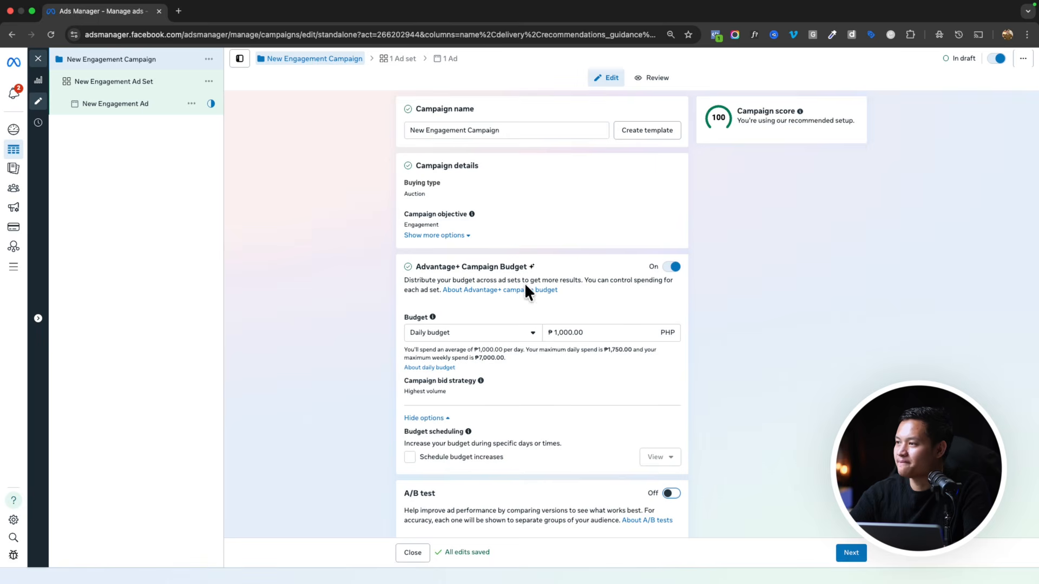
# Expand the campaign details and change the campaign objective to Sales.
pyautogui.click(463, 235)
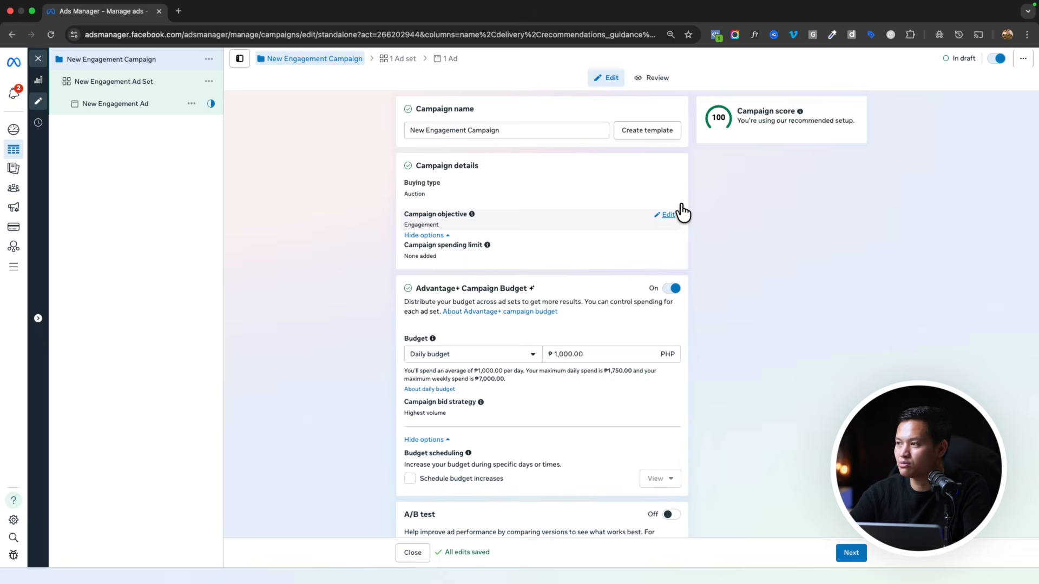
pyautogui.click(680, 207)
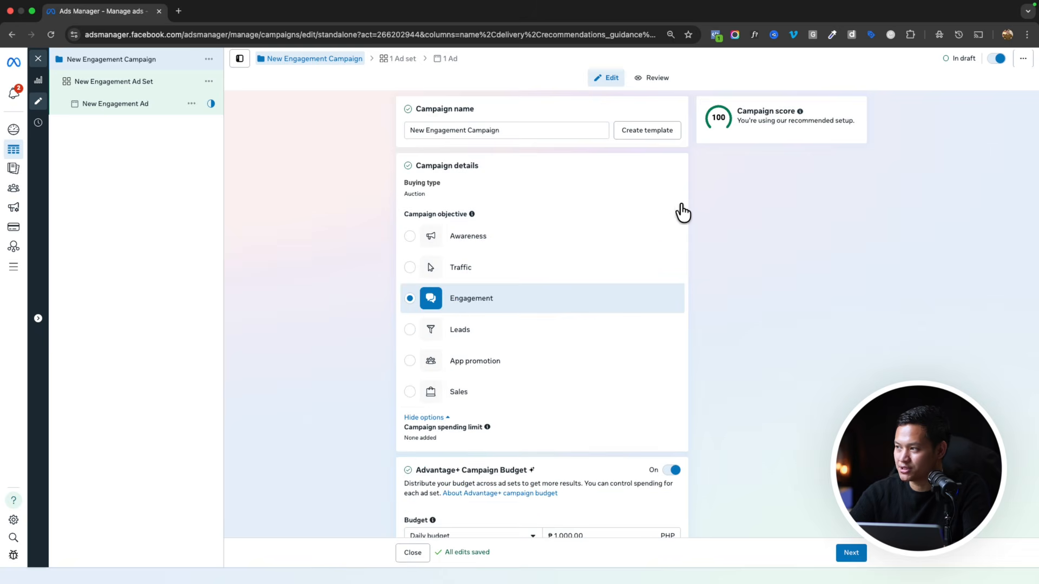
pyautogui.click(422, 390)
pyautogui.click(654, 274)
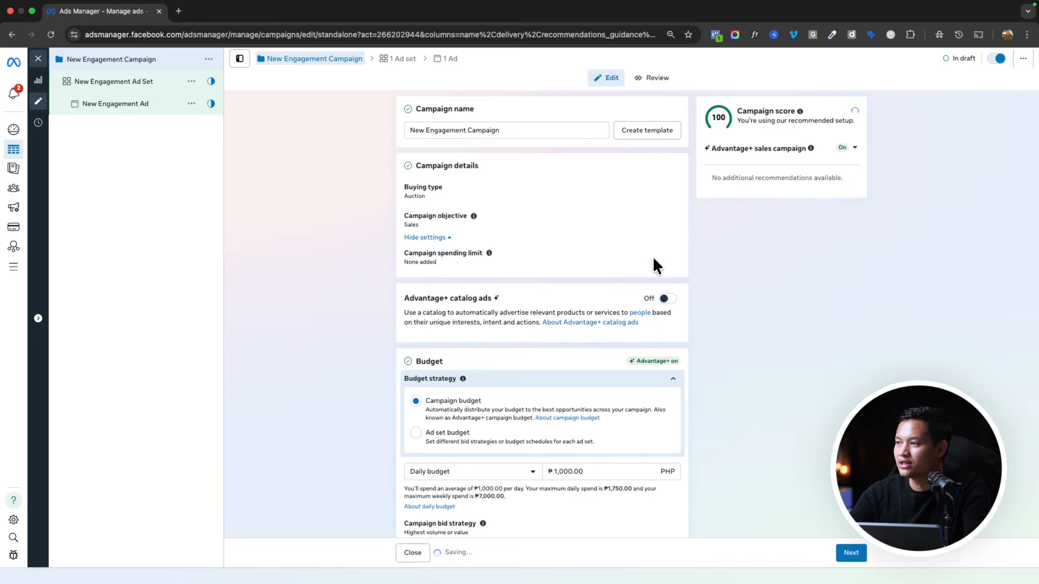
# Review the campaign's budget strategy, daily budget, bid strategy, A/B test and audience segment settings.
pyautogui.scroll(-1, 355, 364)
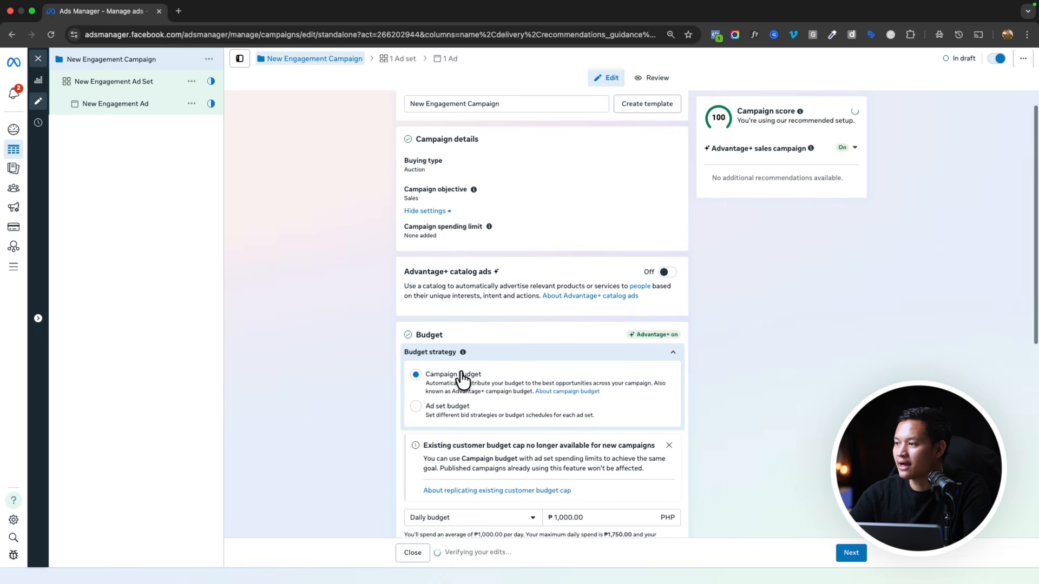
pyautogui.click(676, 349)
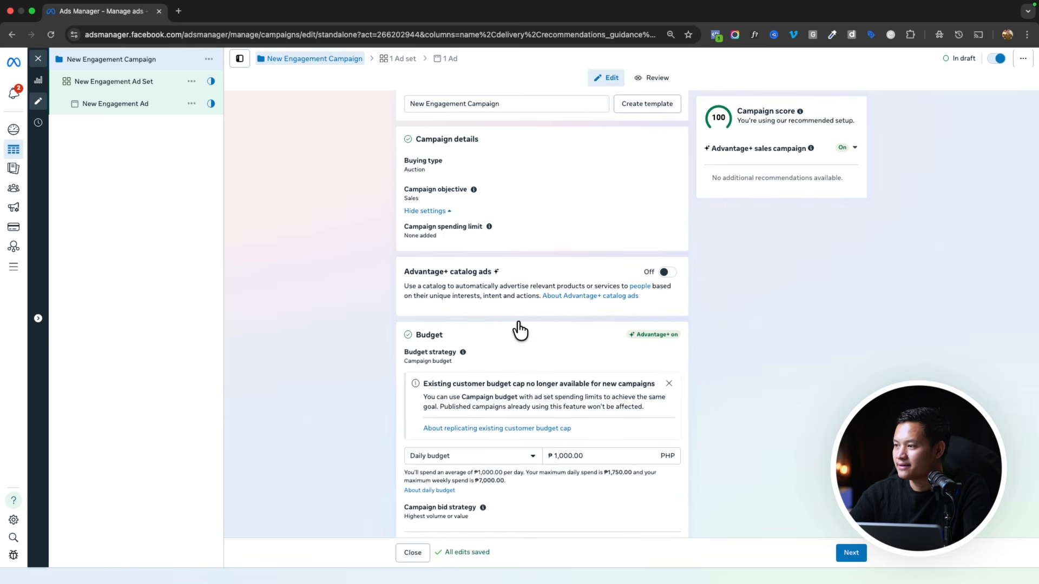
pyautogui.scroll(-5, 514, 324)
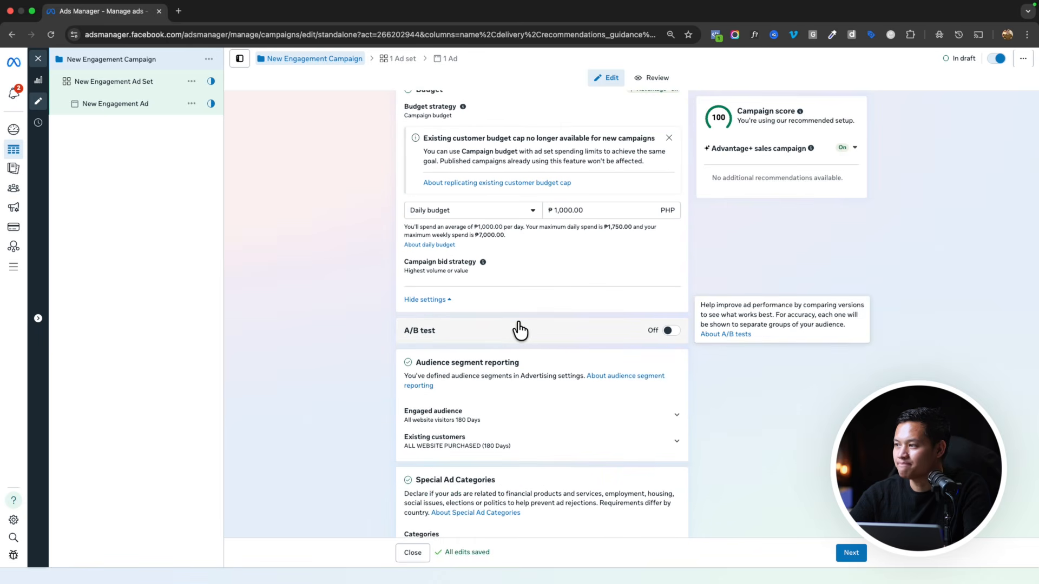
pyautogui.scroll(-2, 515, 319)
pyautogui.scroll(8, 519, 330)
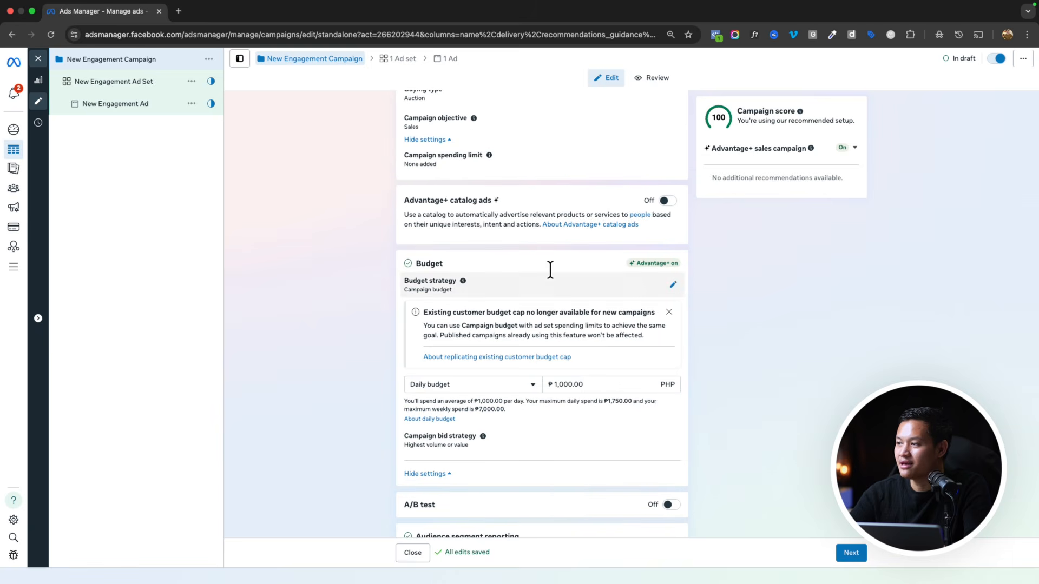
pyautogui.scroll(-1, 554, 269)
pyautogui.scroll(-4, 422, 261)
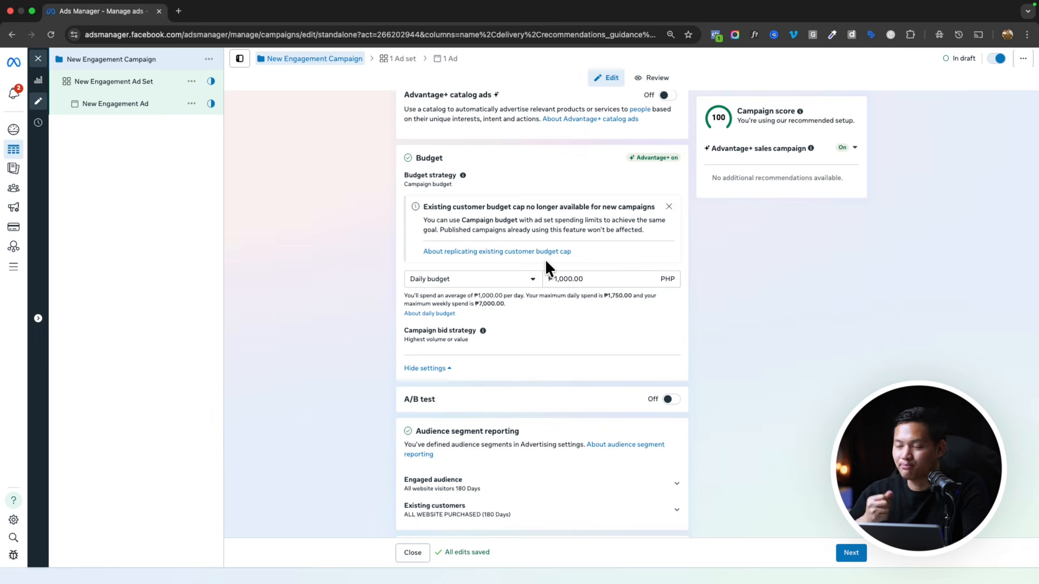
pyautogui.scroll(-3, 545, 258)
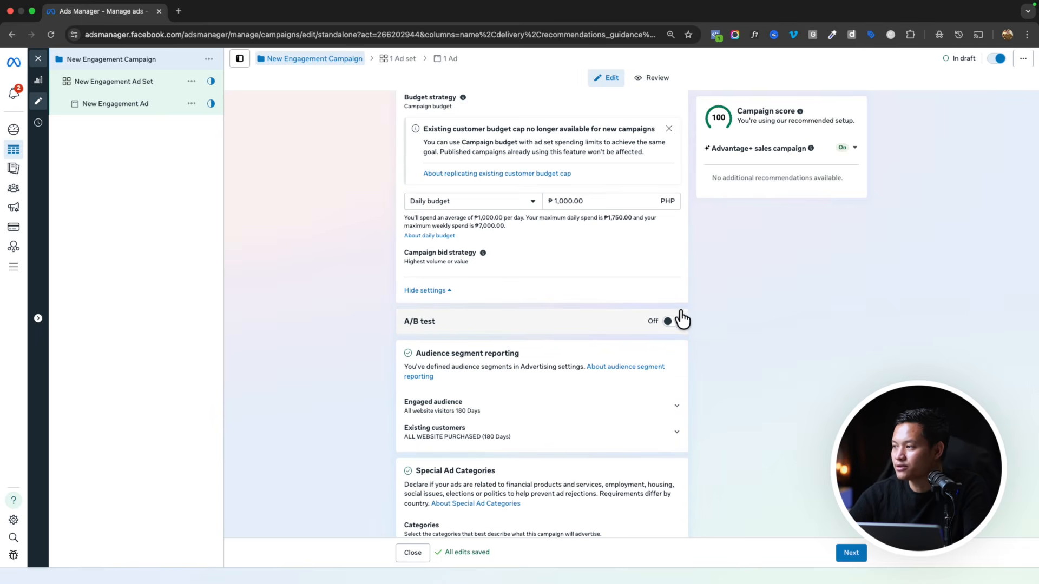
# Turn on the campaign's A/B test and examine the options for what to test.
pyautogui.click(668, 321)
pyautogui.scroll(-2, 528, 348)
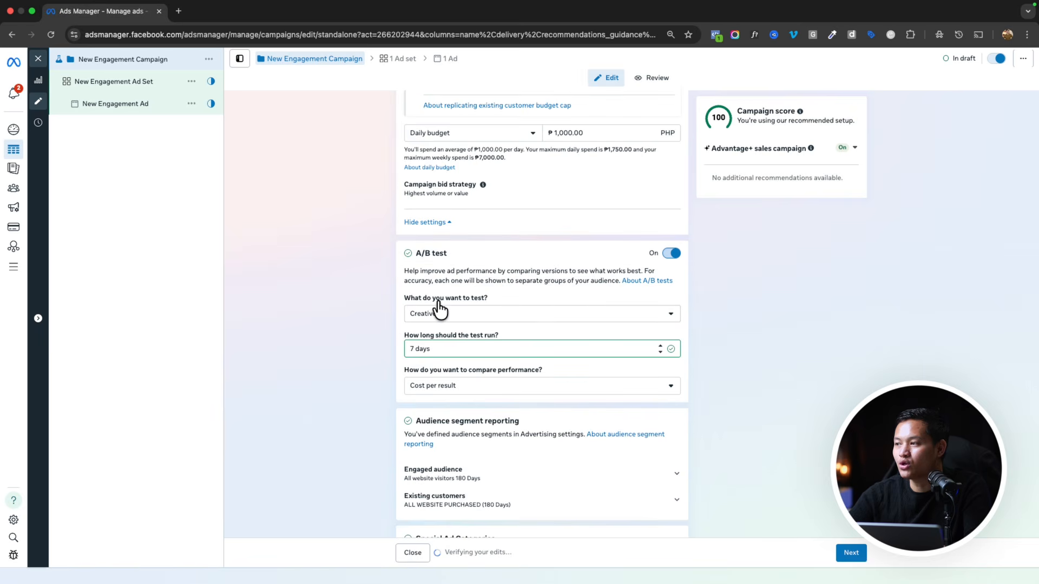
pyautogui.click(439, 312)
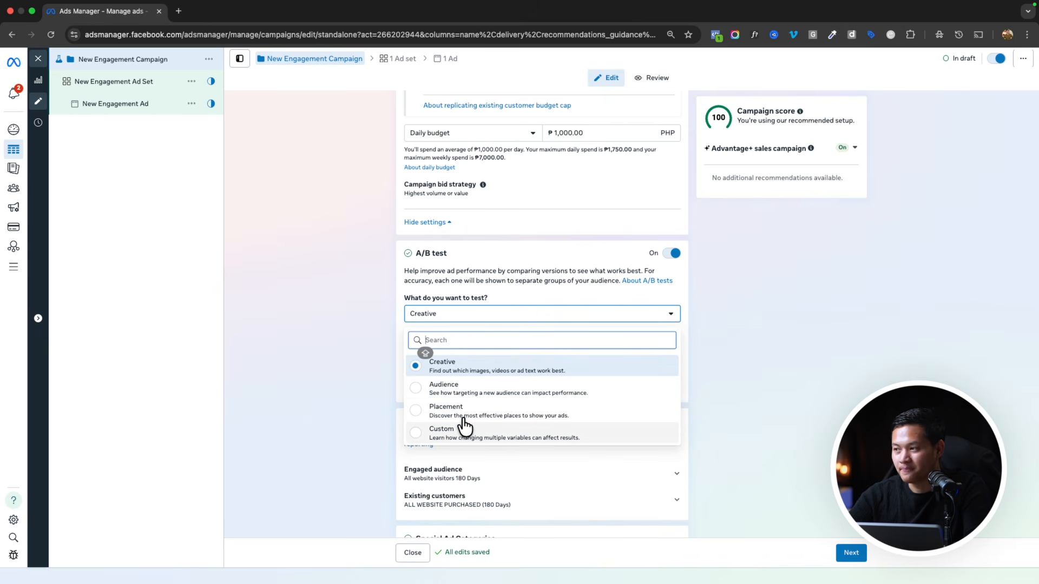
pyautogui.scroll(-3, 444, 285)
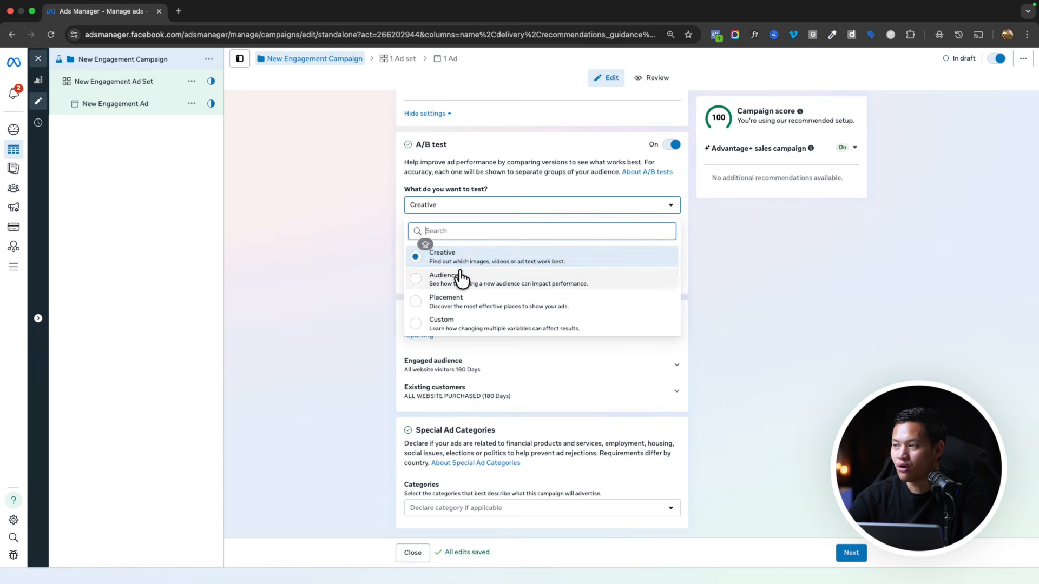
pyautogui.click(465, 234)
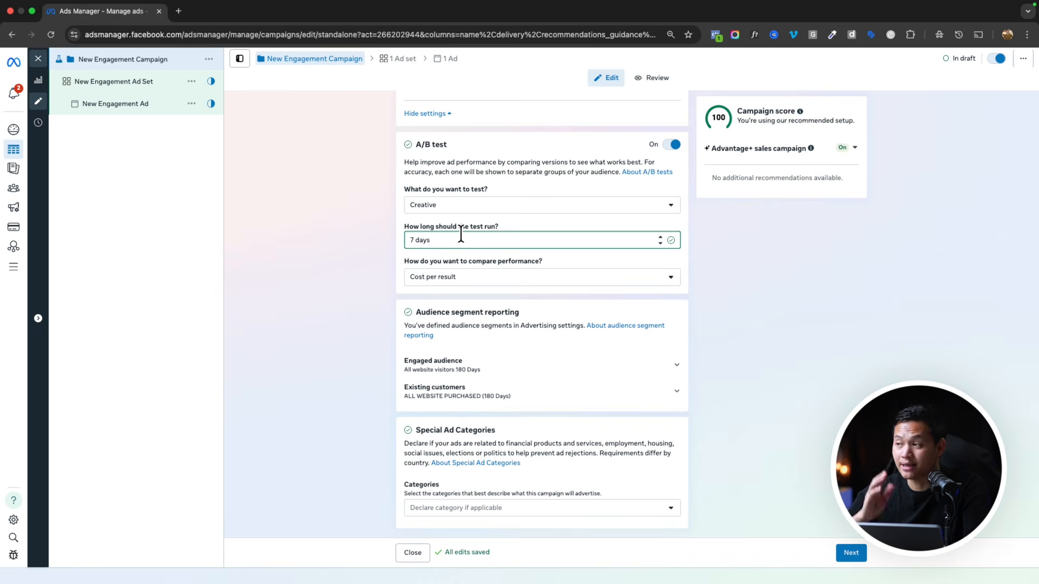
# Examine the metrics available for comparing performance in the A/B test.
pyautogui.click(459, 277)
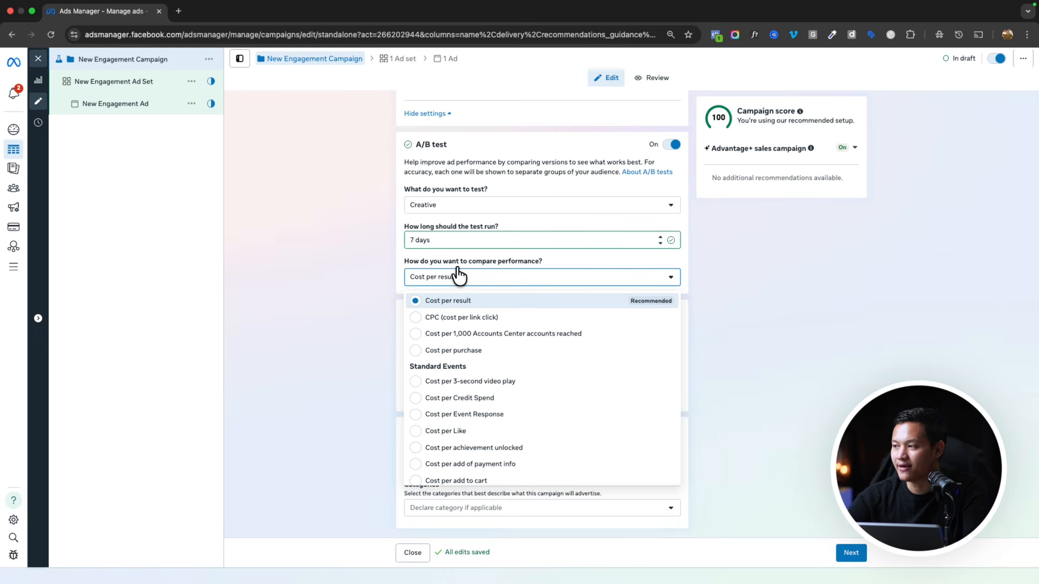
pyautogui.click(355, 275)
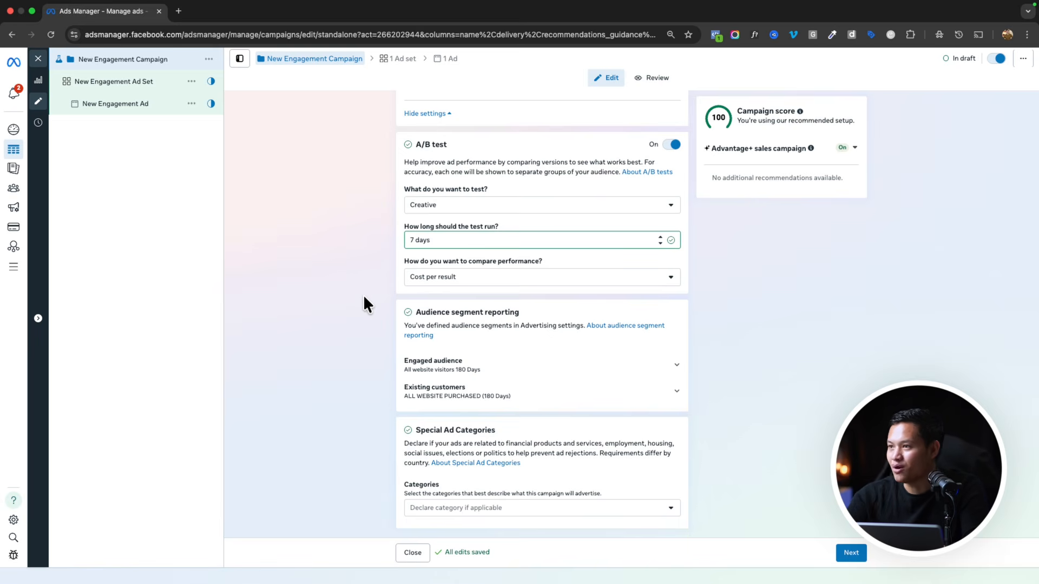
pyautogui.scroll(3, 363, 294)
pyautogui.scroll(-3, 362, 294)
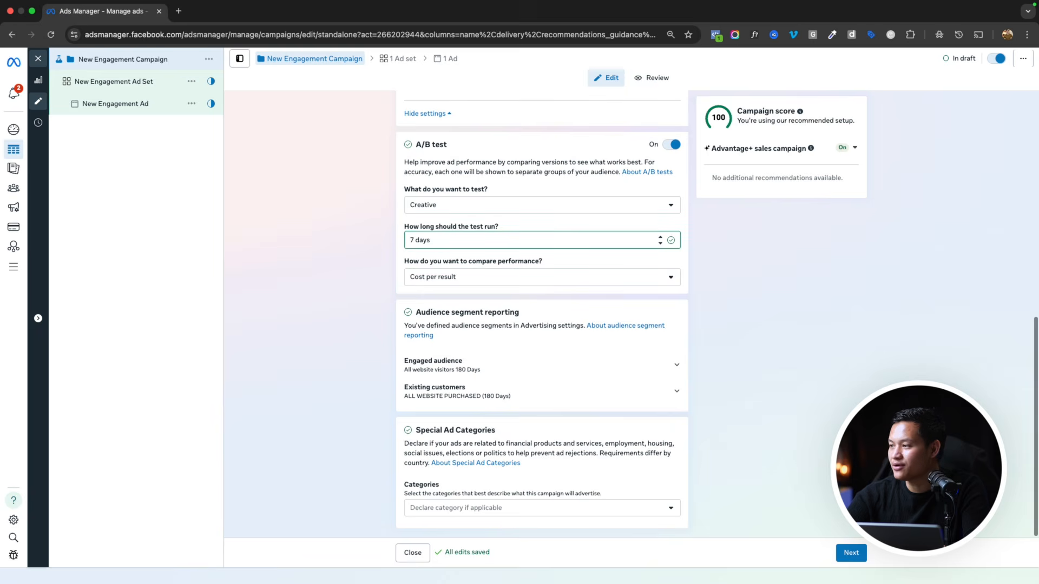
# Advance past the ad set's conversion settings to the ad level and look over the ad's identity and setup.
pyautogui.click(851, 553)
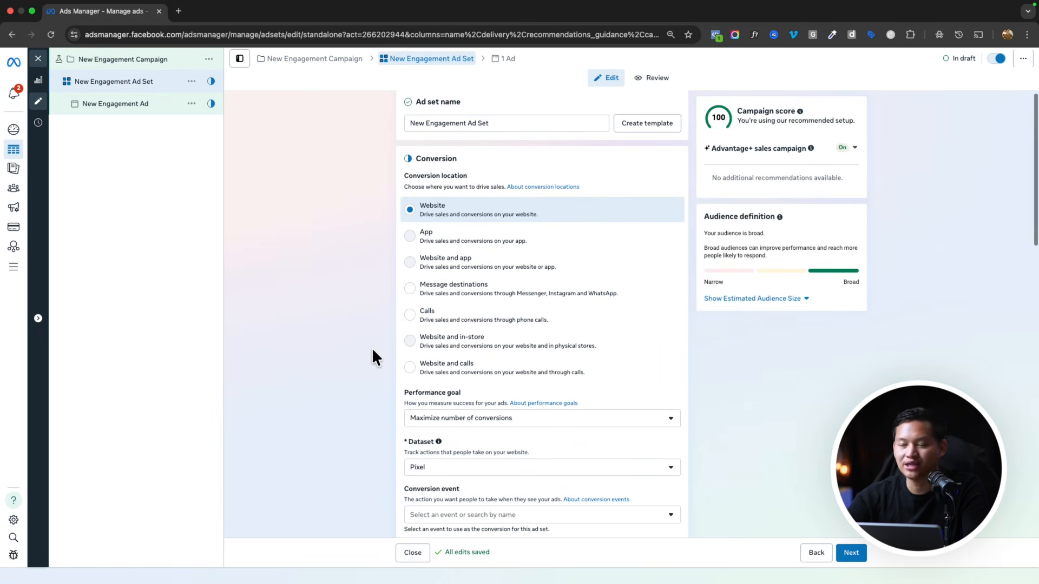
pyautogui.scroll(-1, 372, 350)
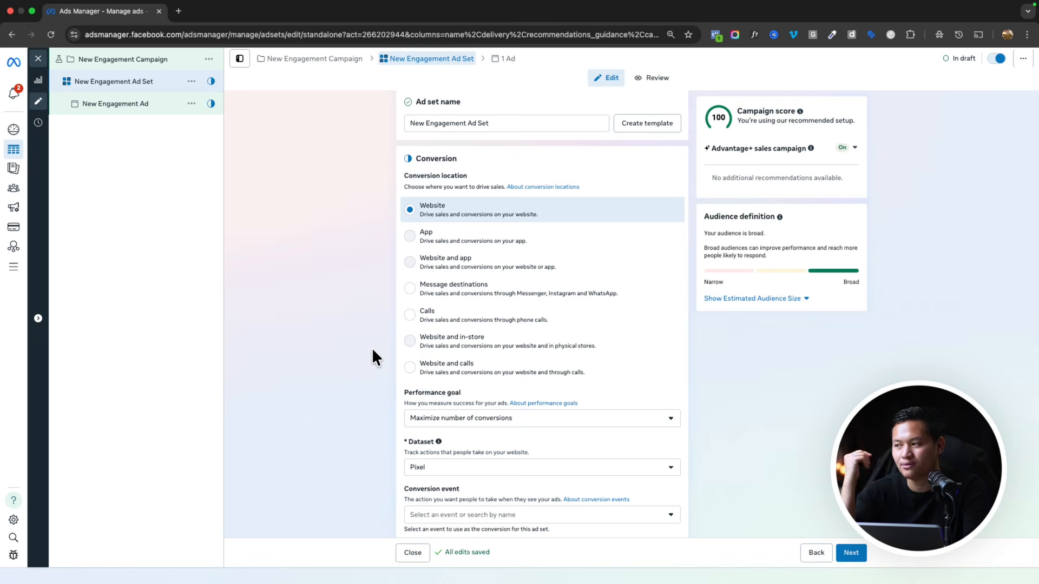
pyautogui.scroll(-3, 371, 357)
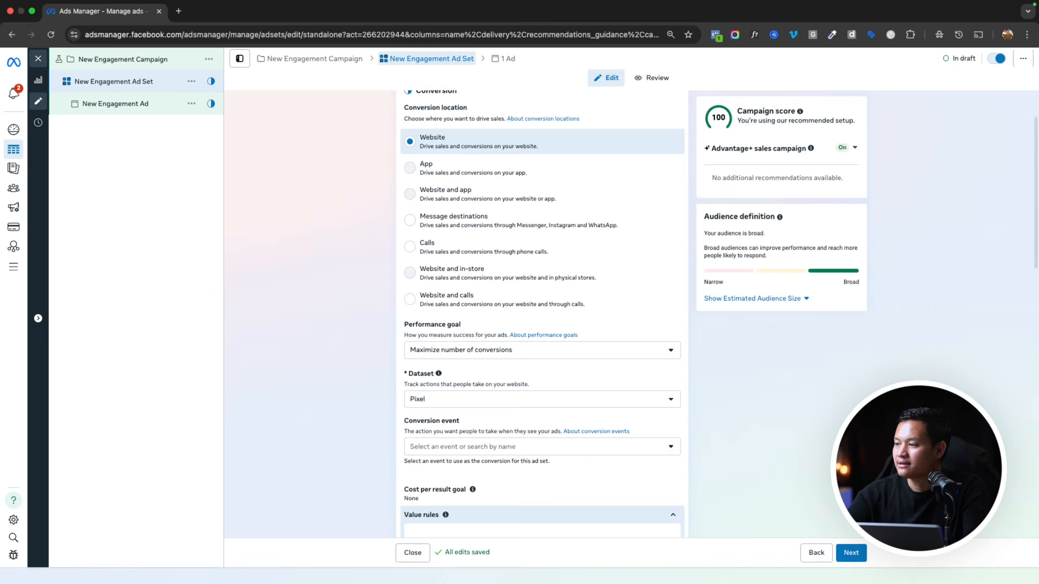
pyautogui.click(853, 540)
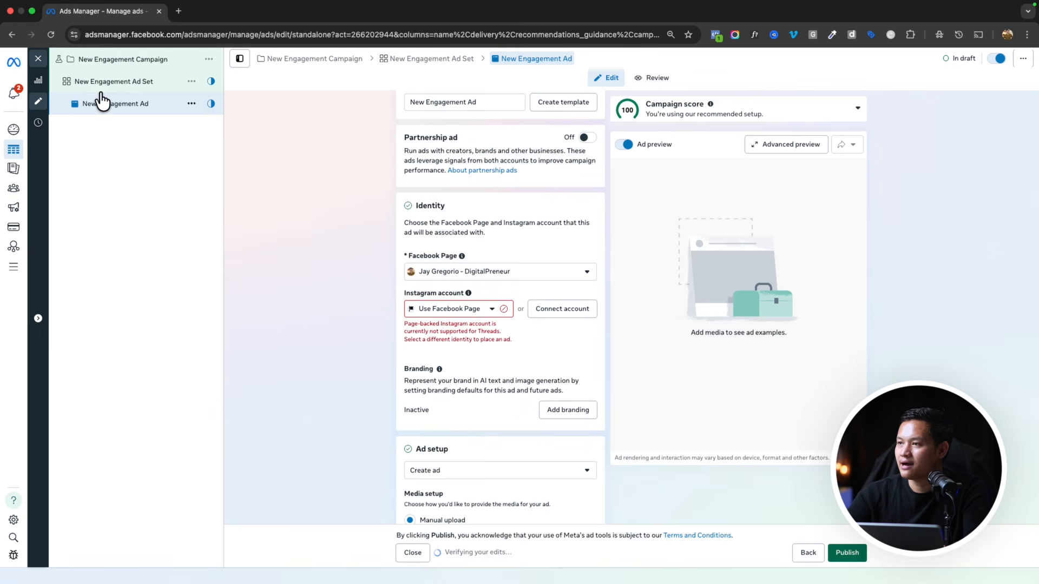
pyautogui.scroll(-5, 249, 239)
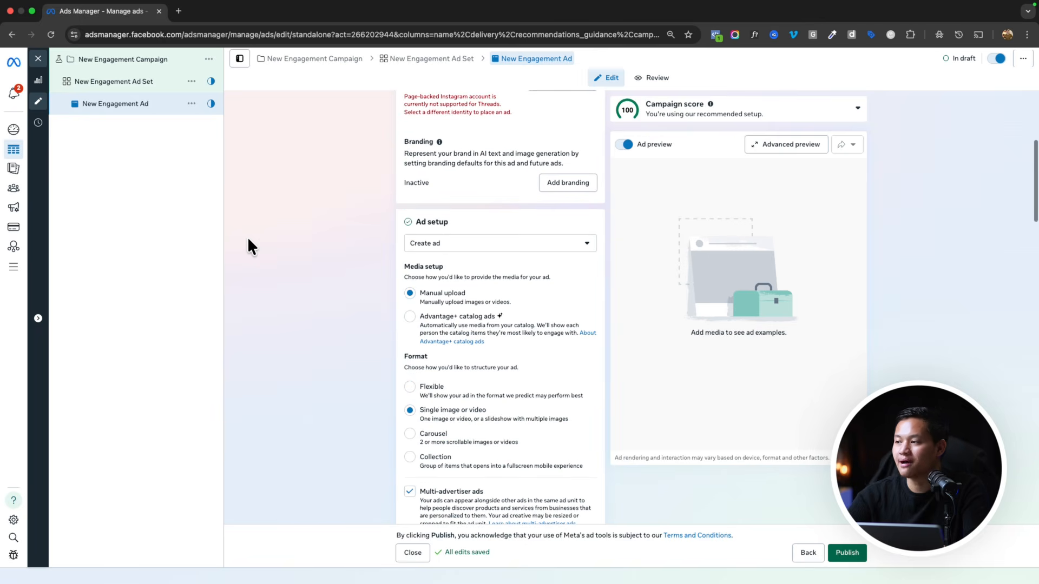
pyautogui.scroll(5, 248, 239)
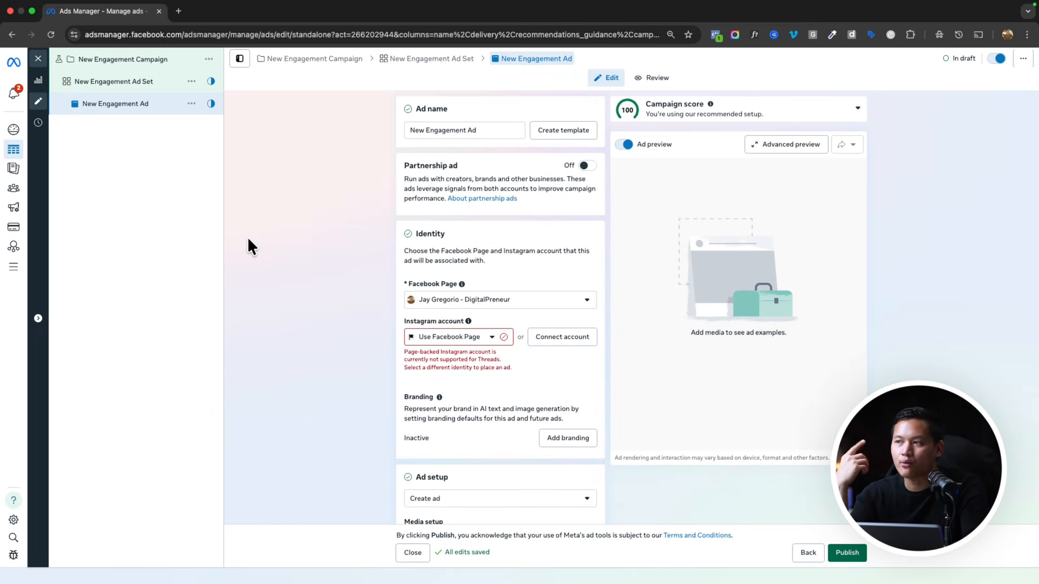
# Quick-duplicate New Engagement Ad, and quick-duplicate the resulting copy within the same ad set.
pyautogui.click(198, 97)
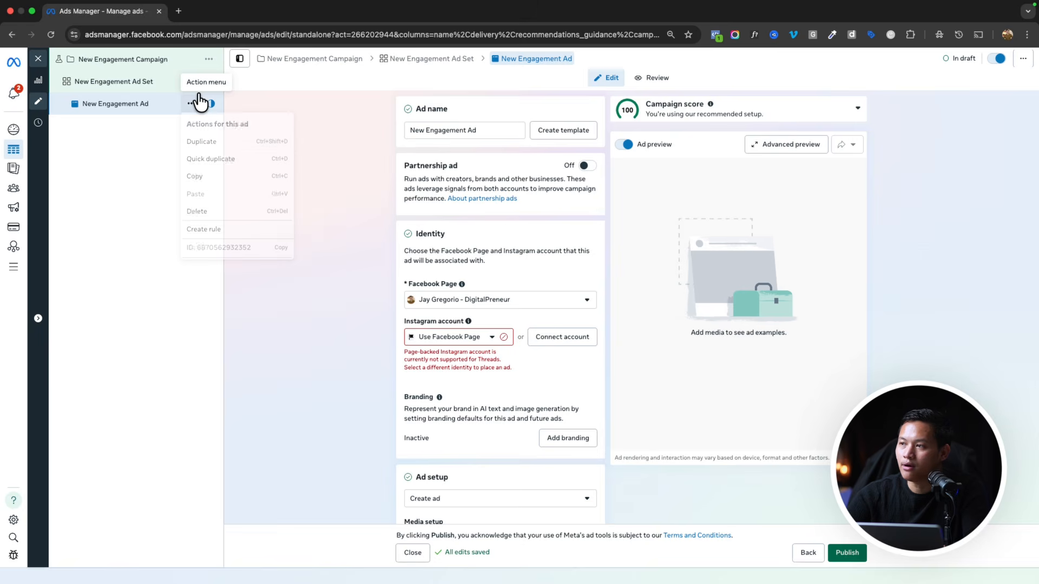
pyautogui.click(210, 156)
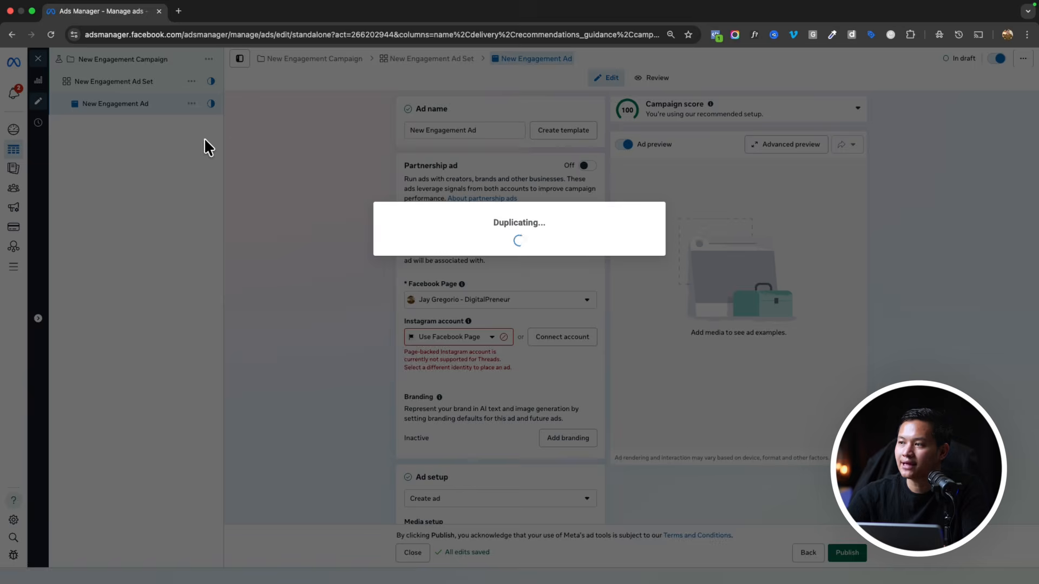
pyautogui.click(196, 155)
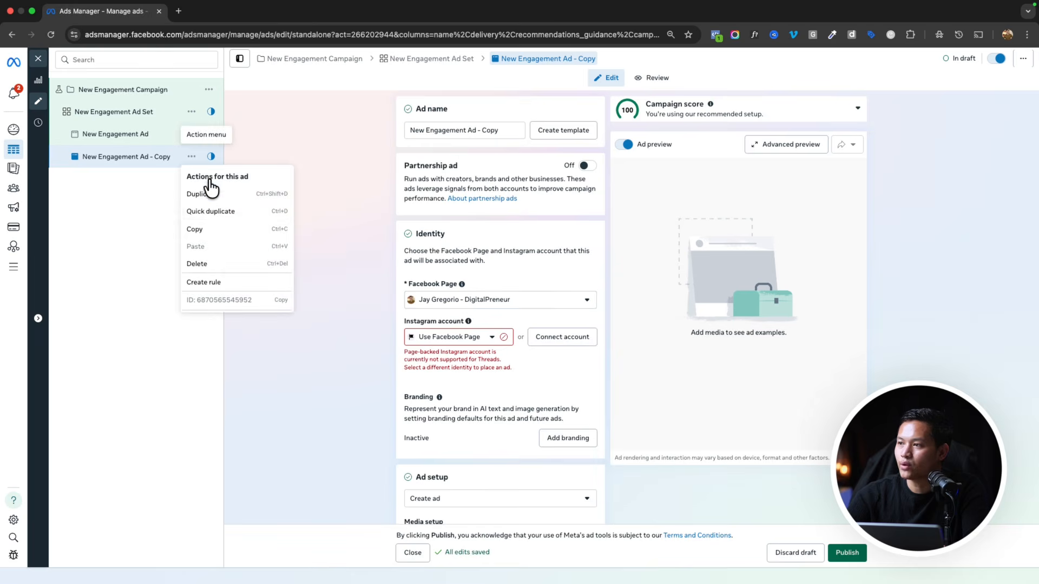
pyautogui.click(218, 205)
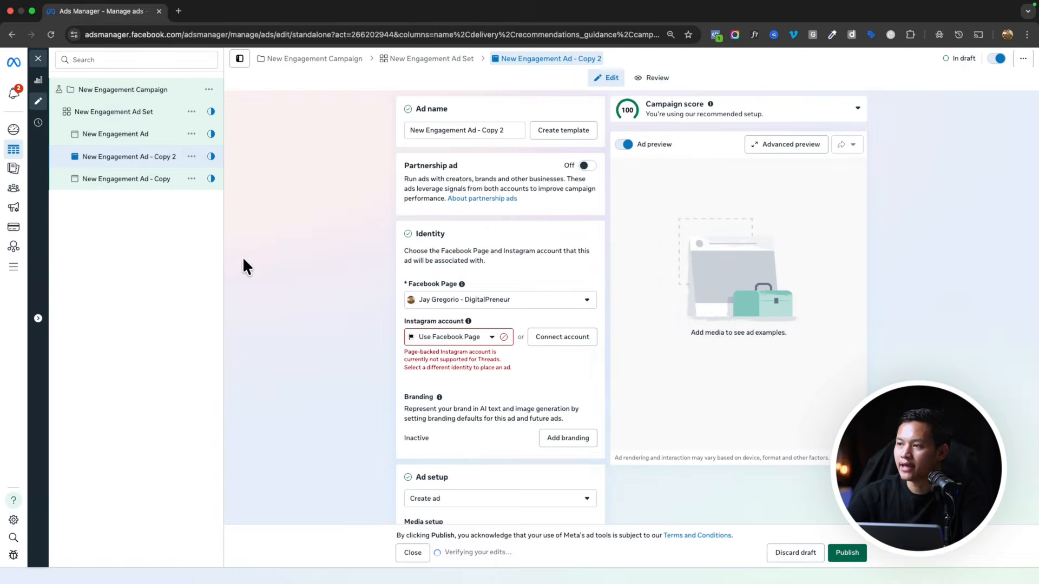
# Look through the original ad and its two copies, and check the A/B test note beside the campaign's name.
pyautogui.click(123, 133)
pyautogui.click(122, 156)
pyautogui.click(124, 178)
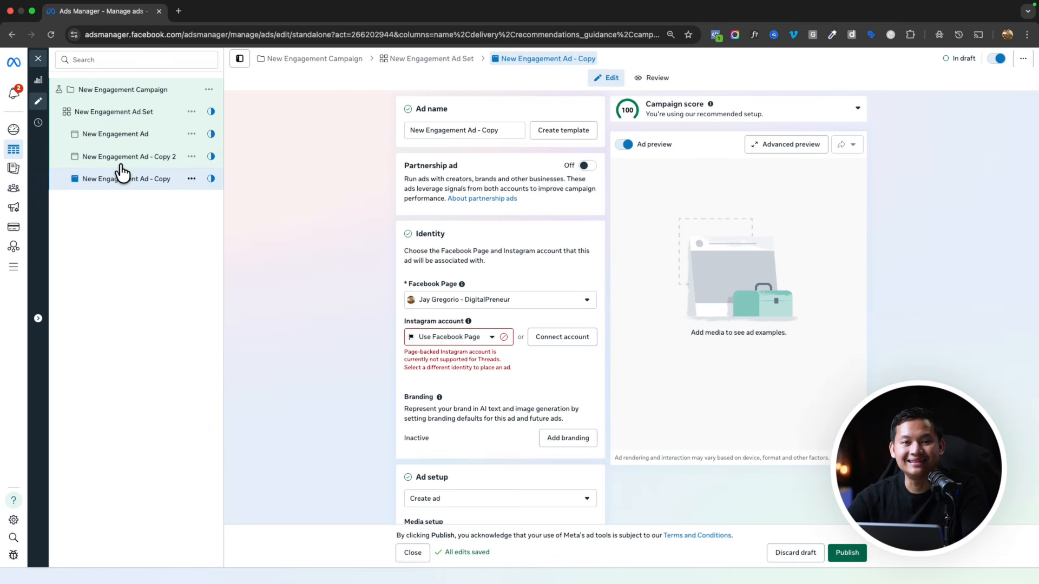
pyautogui.click(123, 134)
pyautogui.click(126, 156)
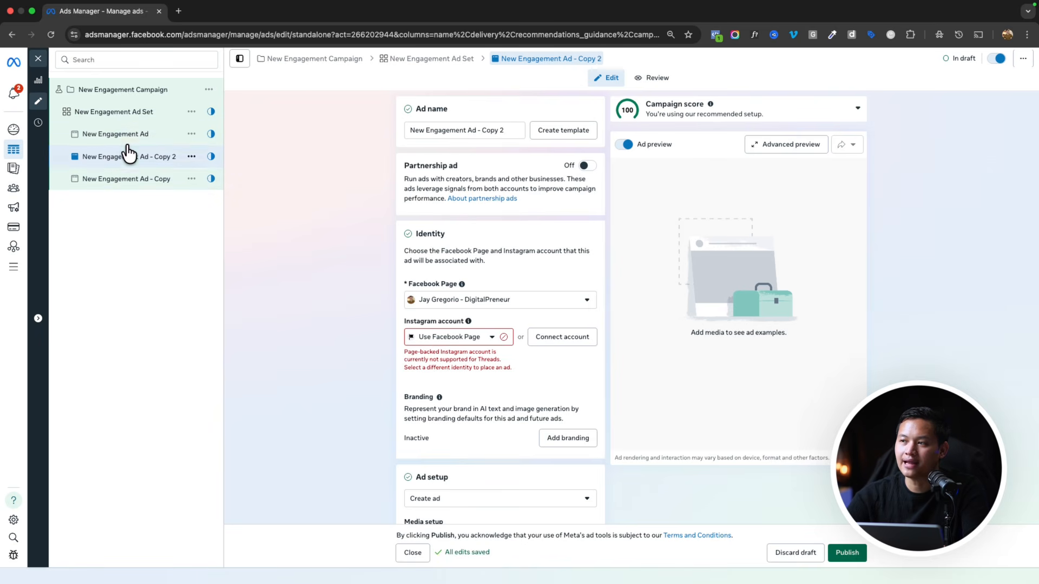
pyautogui.click(127, 177)
pyautogui.click(127, 157)
pyautogui.click(128, 133)
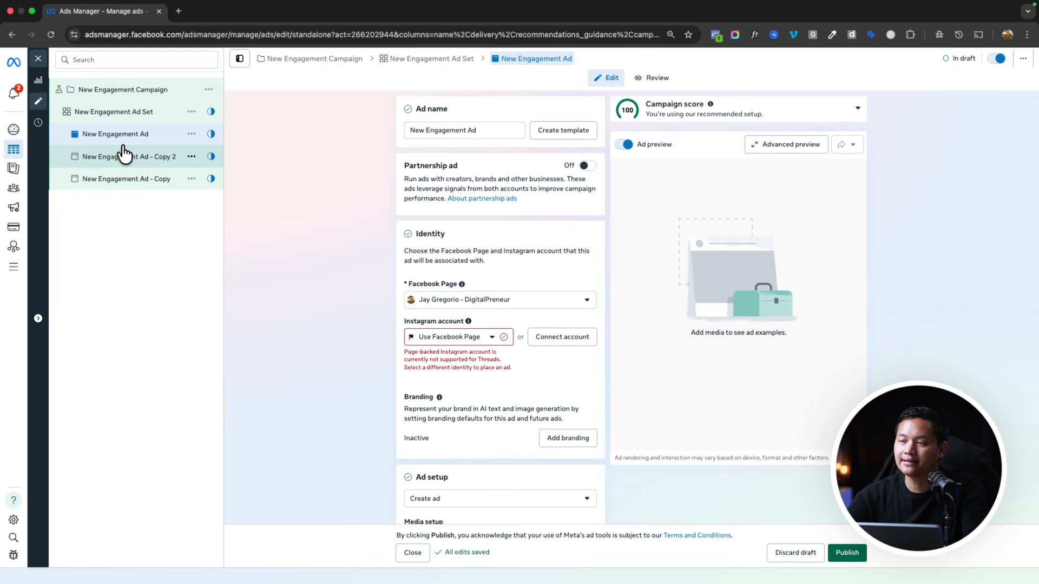
pyautogui.click(124, 156)
pyautogui.click(121, 178)
pyautogui.click(117, 157)
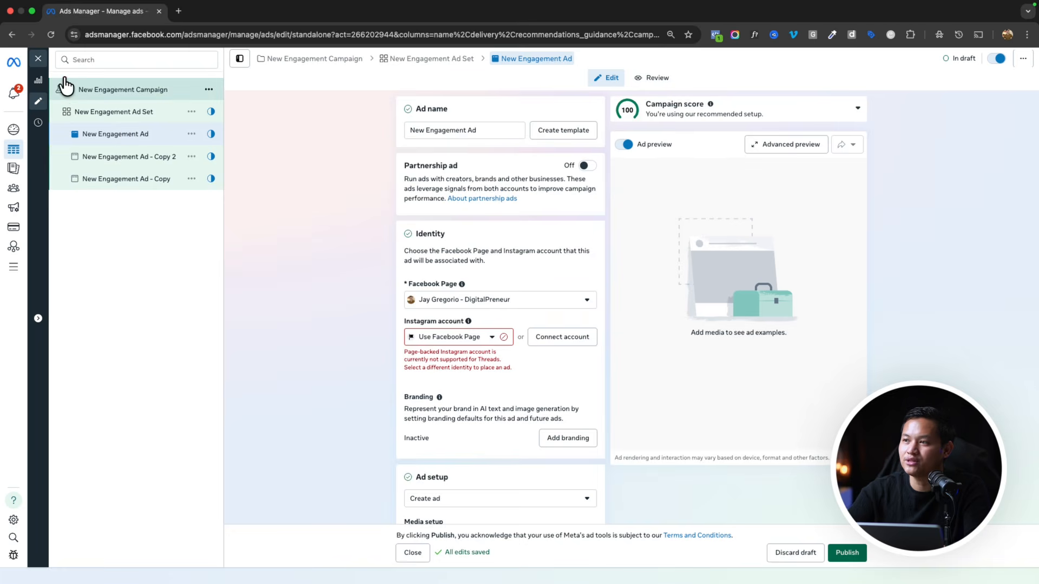
pyautogui.moveTo(67, 88)
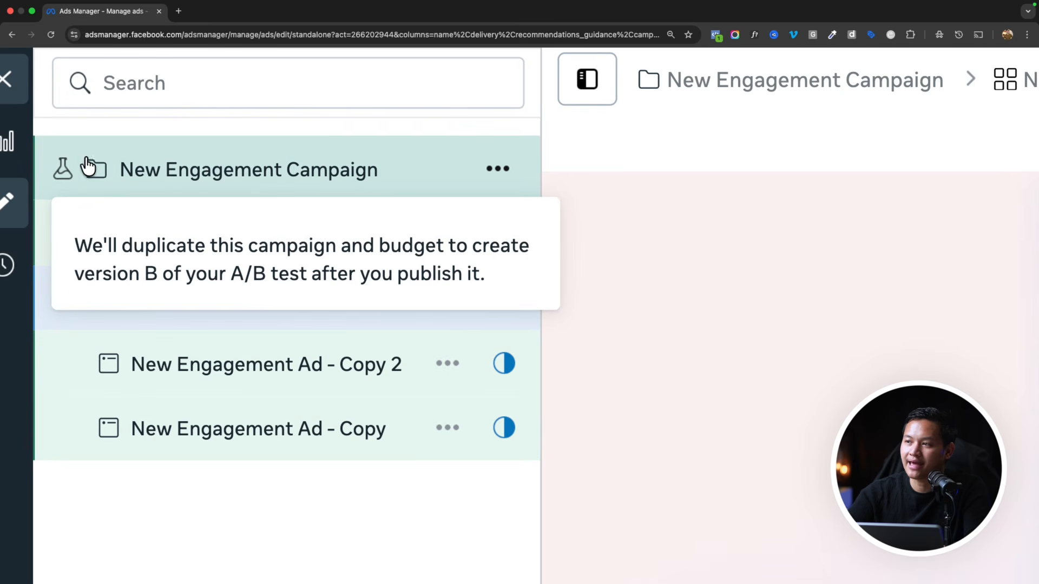